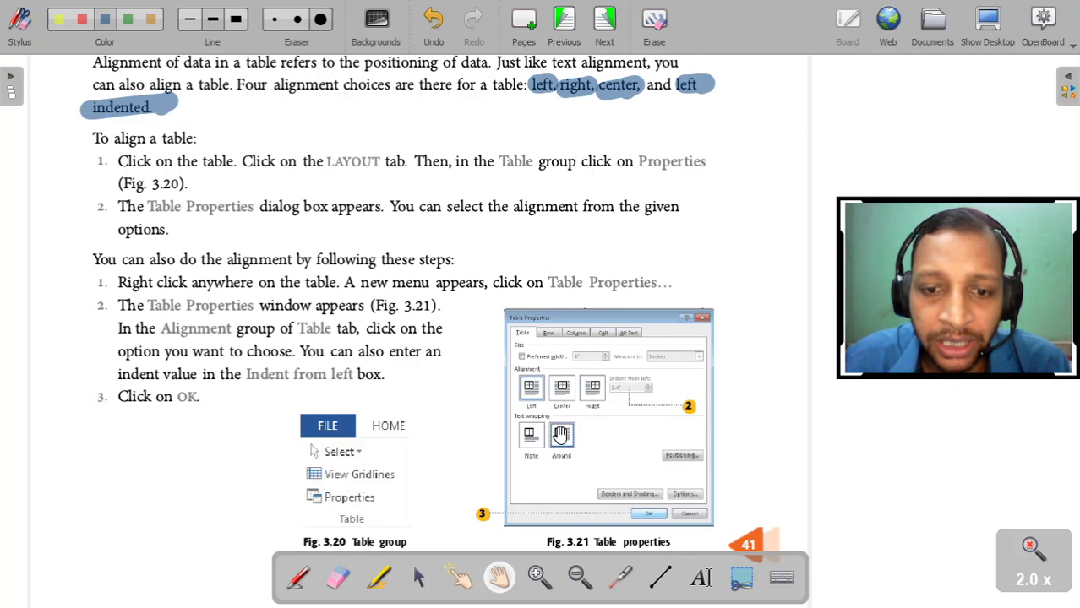
Examine the textbook's table alignment instructions and the Table Properties figure at different magnifications.
{"action": "left_click", "coordinate": [537, 577]}
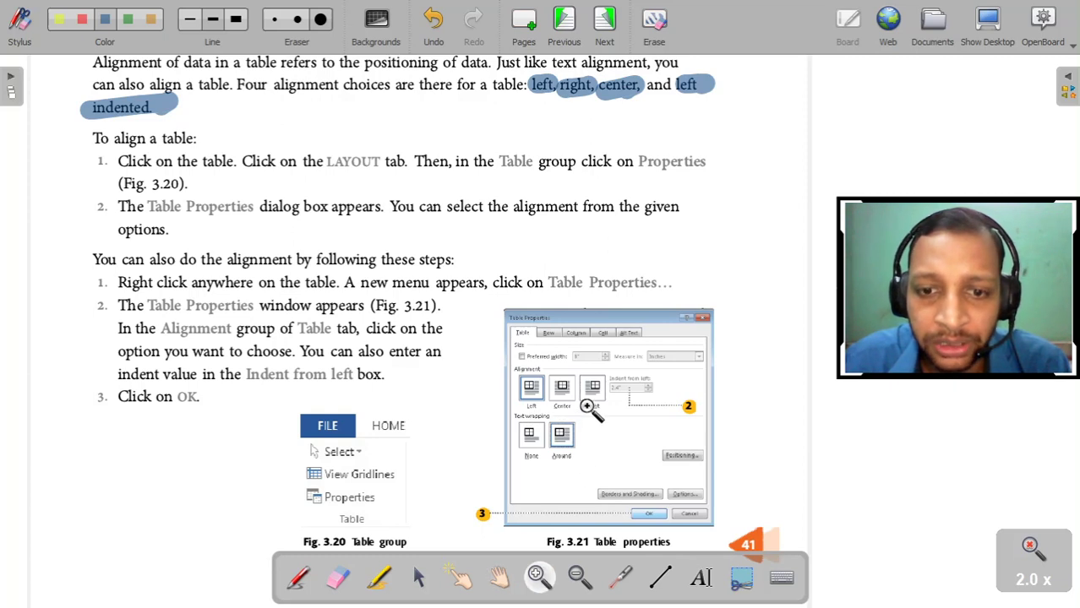
{"action": "left_click", "coordinate": [589, 410]}
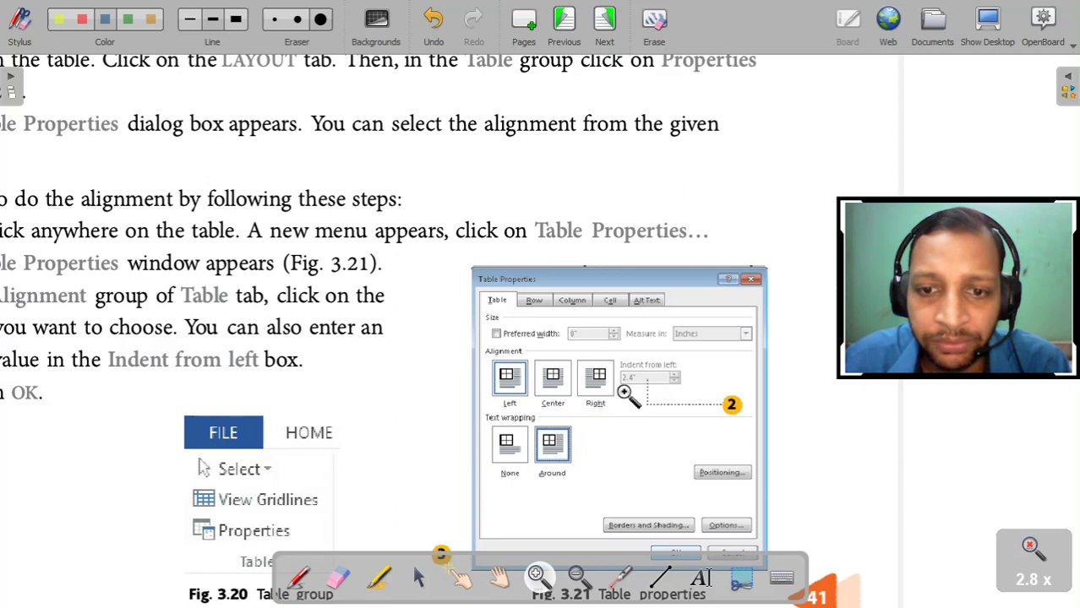
{"action": "left_click", "coordinate": [498, 578]}
{"action": "left_click_drag", "start_coordinate": [418, 386], "coordinate": [493, 379]}
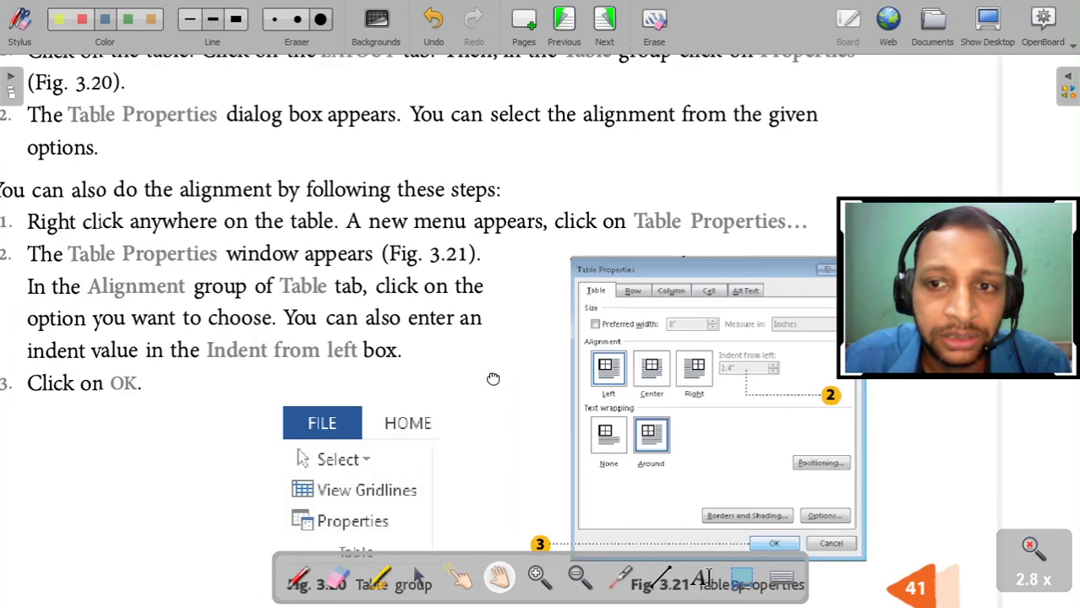
{"action": "left_click_drag", "start_coordinate": [497, 417], "coordinate": [518, 426]}
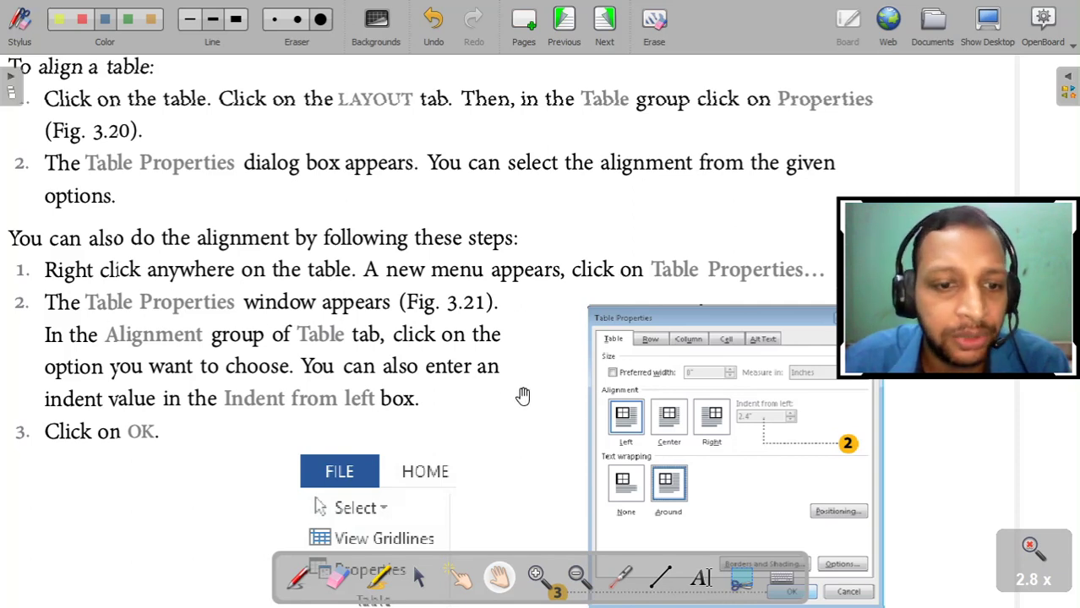
{"action": "left_click", "coordinate": [580, 575]}
{"action": "left_click", "coordinate": [546, 412]}
{"action": "left_click", "coordinate": [498, 577]}
{"action": "left_click_drag", "start_coordinate": [524, 362], "coordinate": [484, 429]}
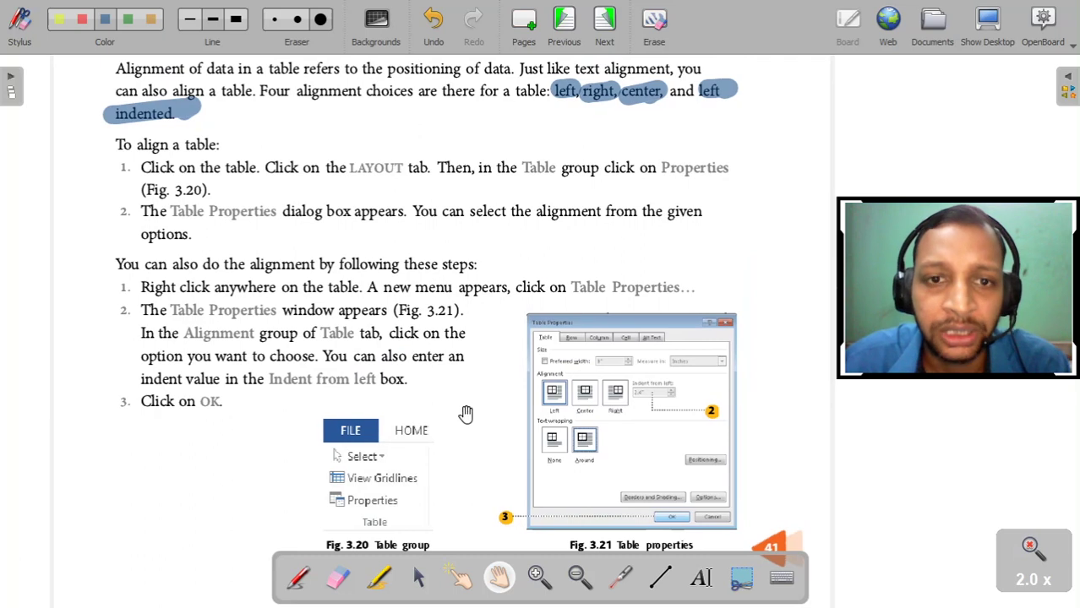
Switch to the Word document and delete the whole coloured table with the red borders.
{"action": "key", "text": "alt+Tab"}
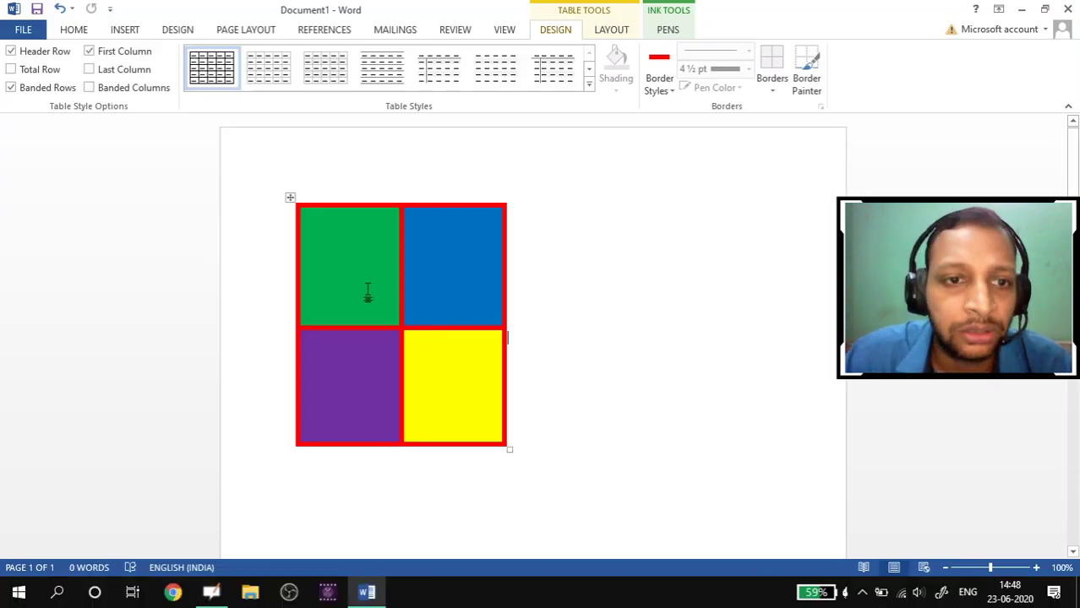
{"action": "left_click", "coordinate": [290, 198]}
{"action": "left_click", "coordinate": [292, 198]}
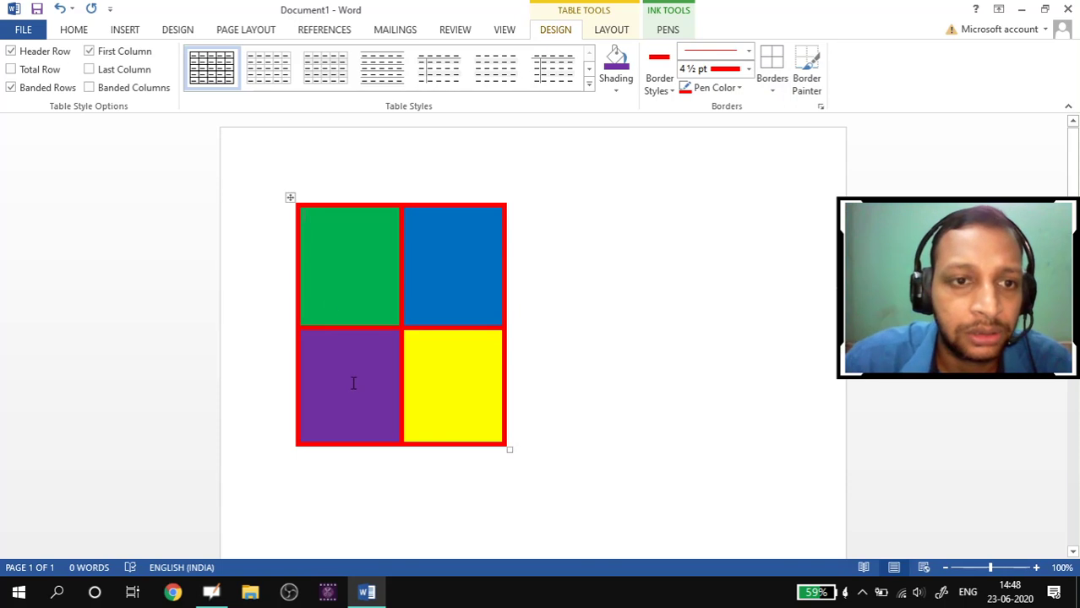
{"action": "left_click", "coordinate": [290, 198]}
{"action": "right_click", "coordinate": [290, 198]}
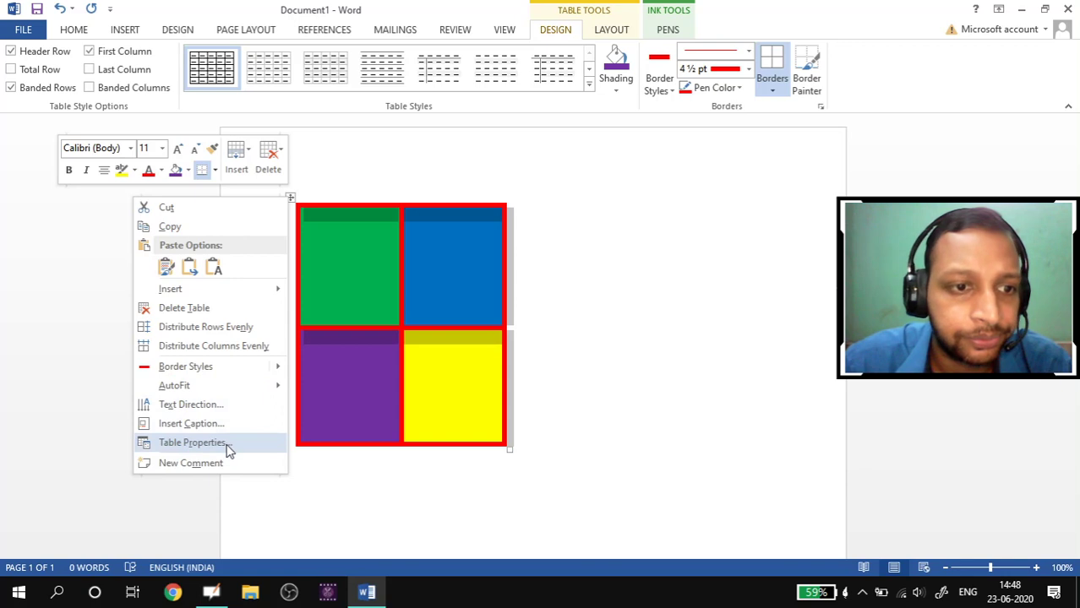
{"action": "left_click", "coordinate": [184, 309]}
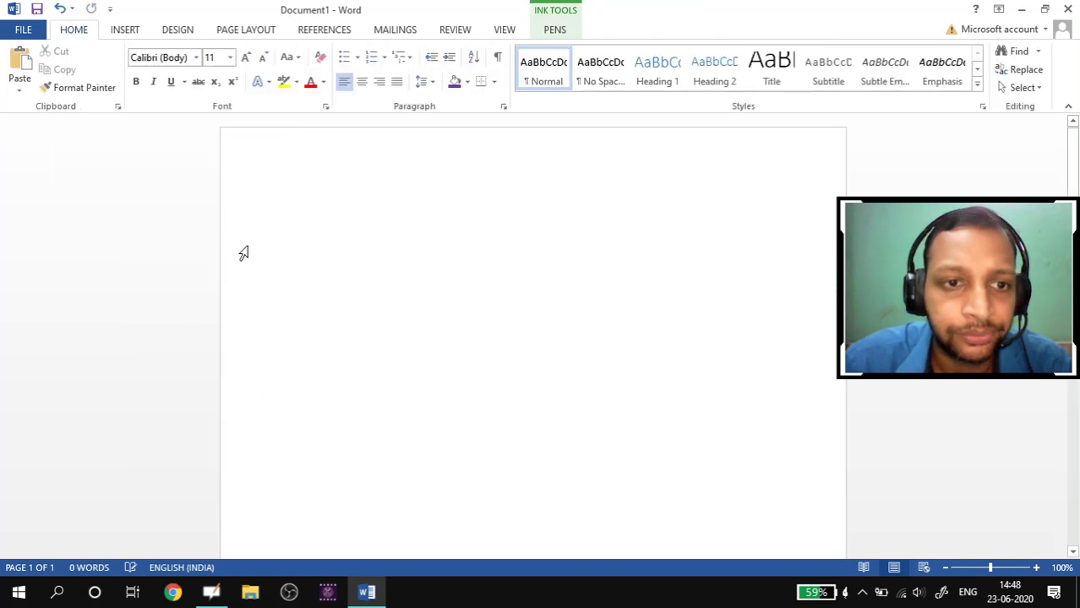
Insert a 2x2 table, make it narrower with taller rows, and fill its cells with Delhi, Chennai, Kolkata and Mumbai.
{"action": "left_click", "coordinate": [125, 30]}
{"action": "left_click", "coordinate": [103, 93]}
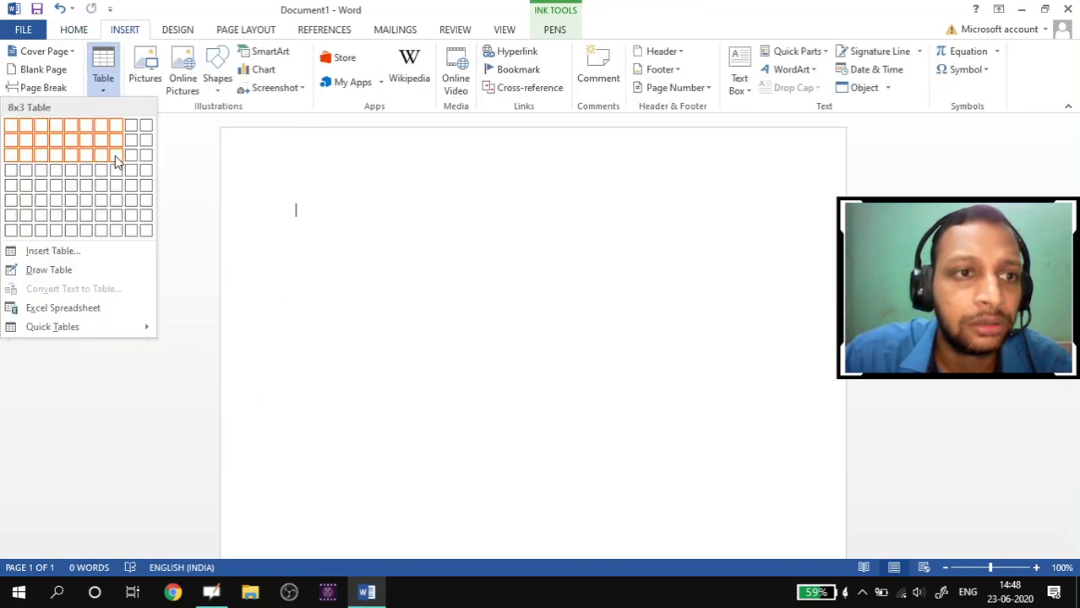
{"action": "left_click", "coordinate": [29, 144]}
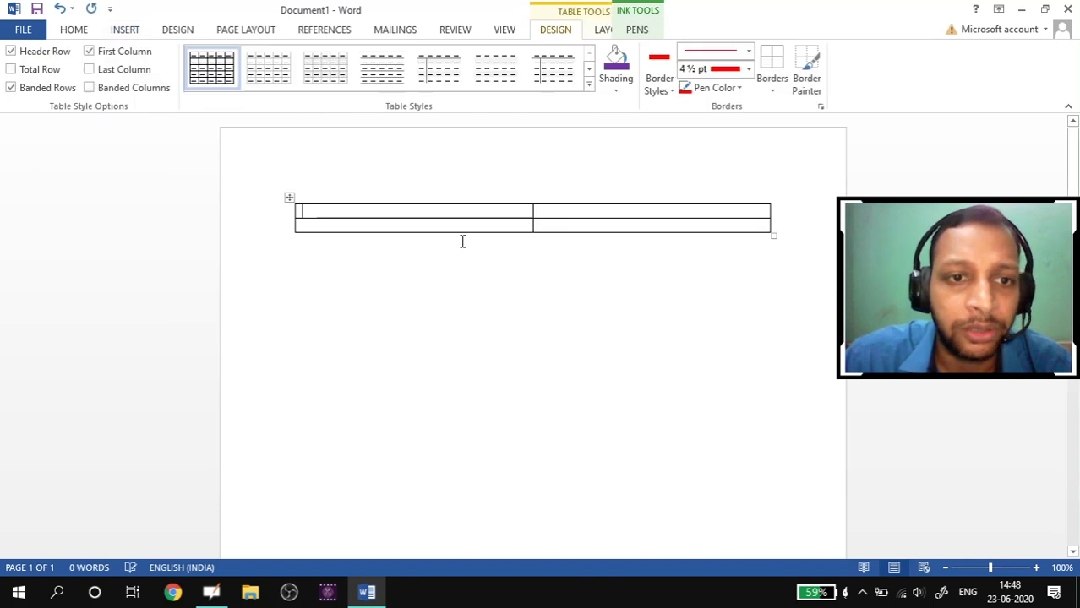
{"action": "left_click_drag", "start_coordinate": [771, 234], "coordinate": [523, 325]}
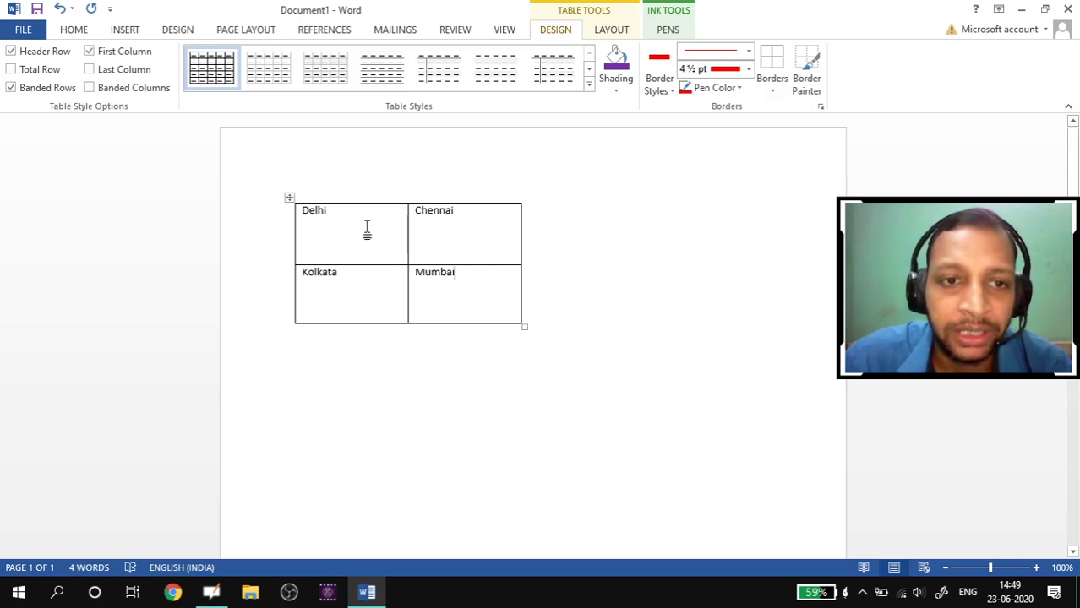
Select the Delhi cell and set the table's alignment to Center in Table Properties.
{"action": "left_click", "coordinate": [298, 215]}
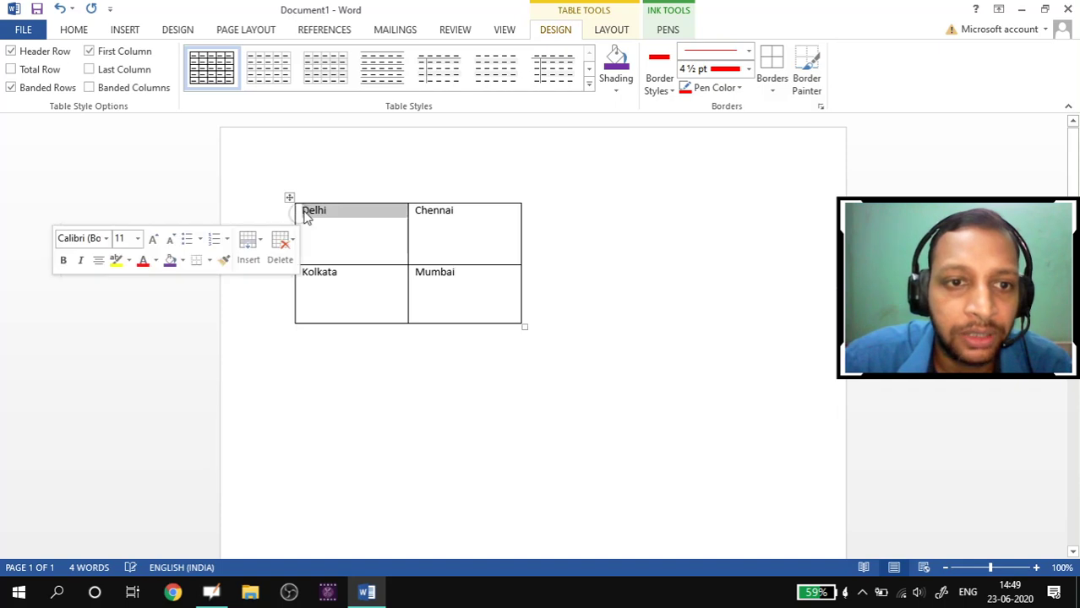
{"action": "left_click", "coordinate": [611, 30]}
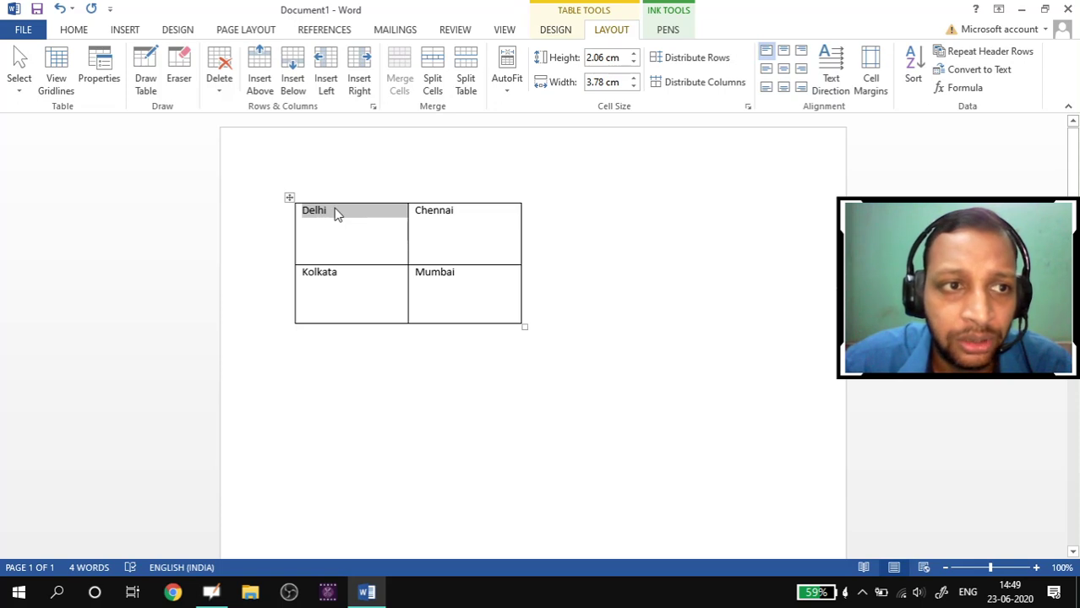
{"action": "left_click", "coordinate": [99, 74]}
{"action": "left_click_drag", "start_coordinate": [299, 168], "coordinate": [686, 212]}
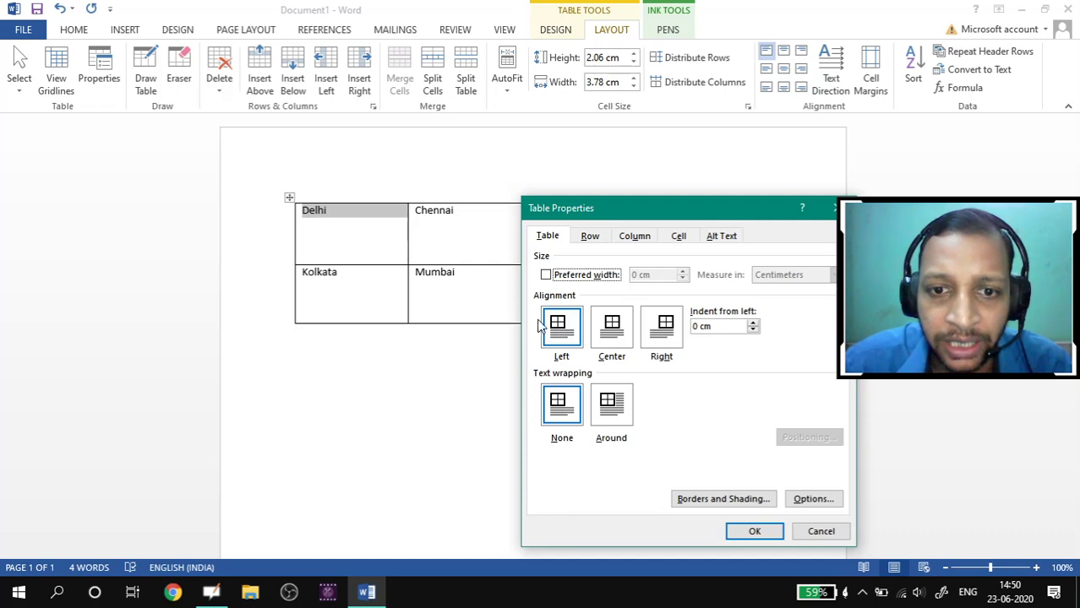
{"action": "left_click", "coordinate": [618, 333]}
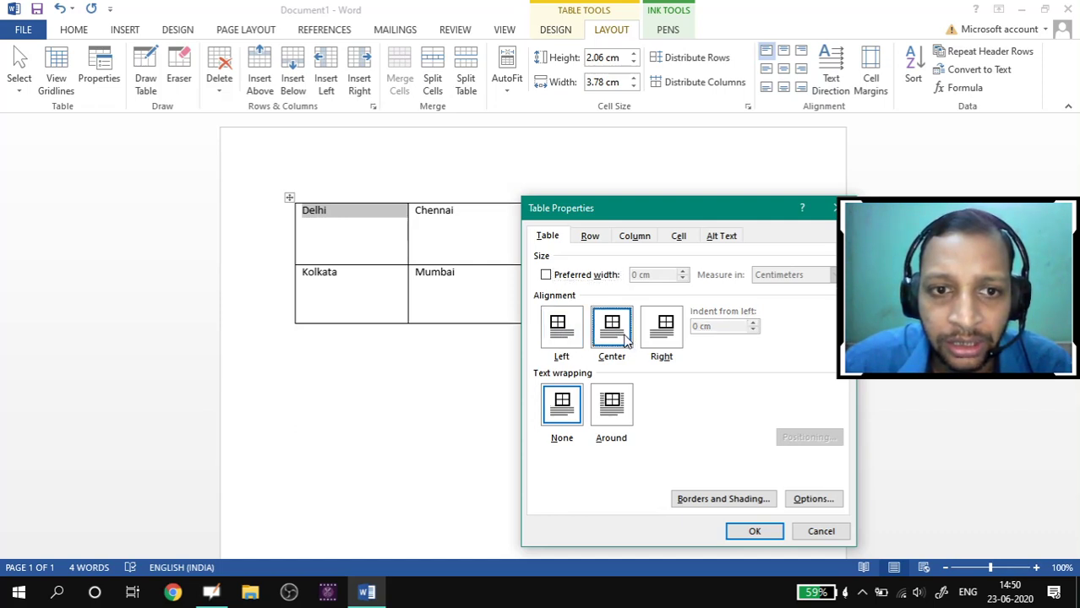
{"action": "left_click", "coordinate": [666, 334]}
{"action": "left_click", "coordinate": [623, 359]}
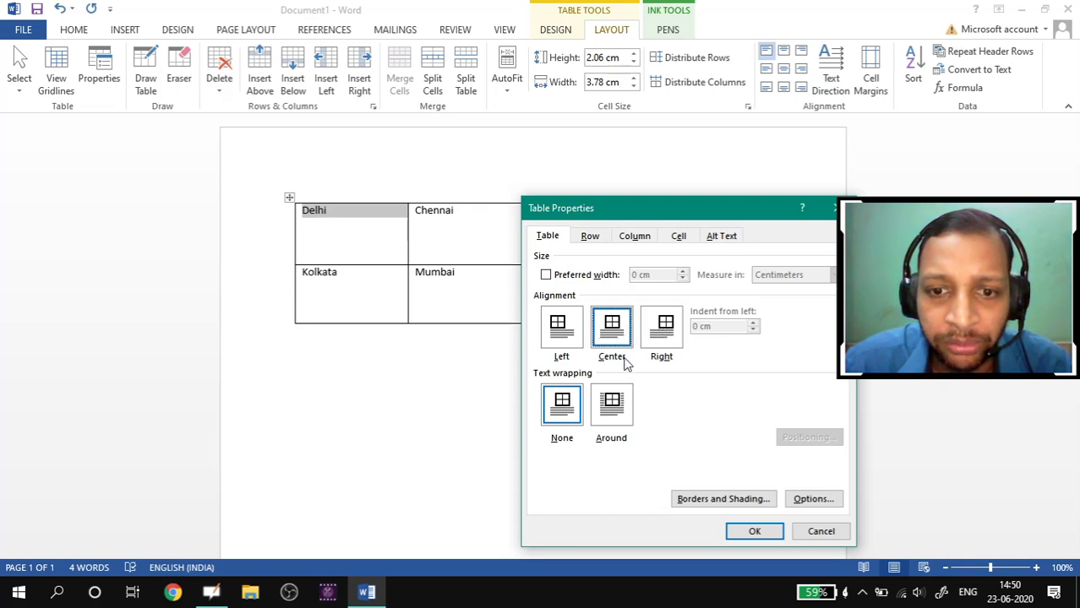
{"action": "left_click", "coordinate": [755, 533]}
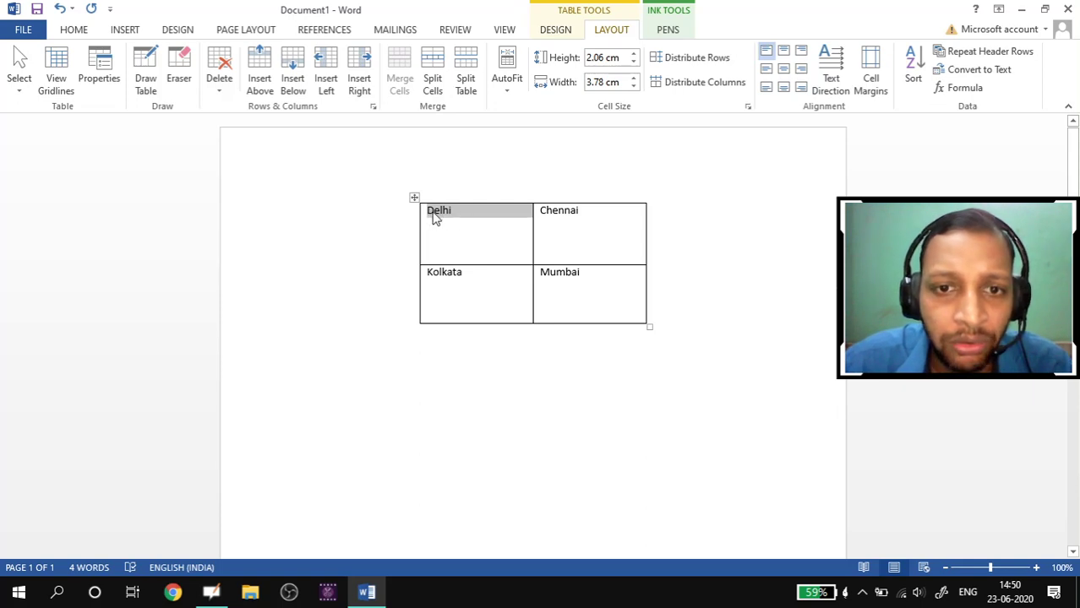
Select the whole table, look through its Alt Text, Cell, Column and Row properties, and set its alignment to Right.
{"action": "left_click", "coordinate": [456, 243]}
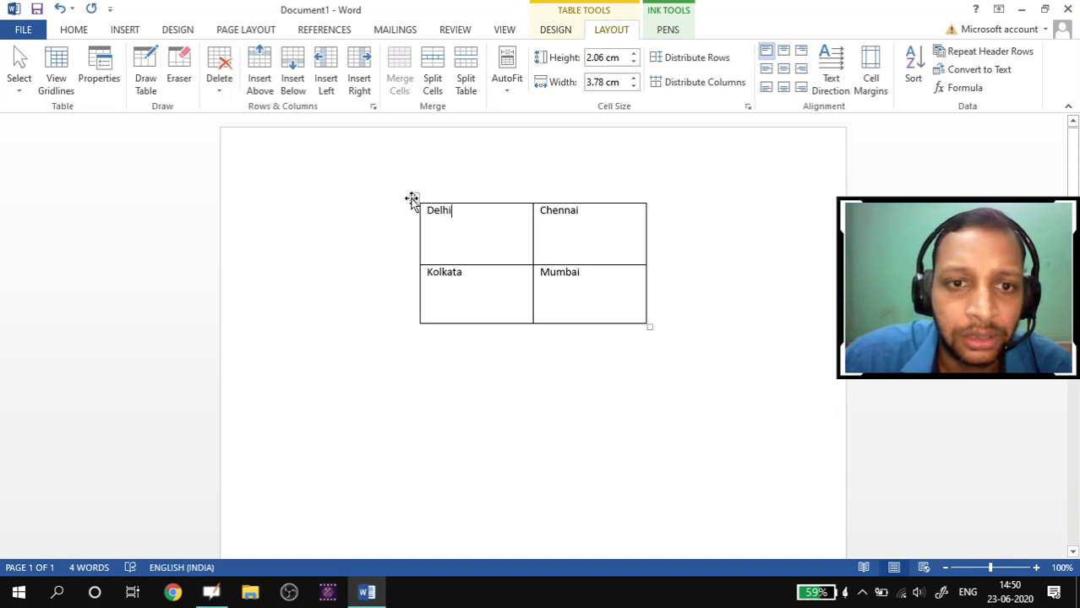
{"action": "left_click", "coordinate": [415, 198]}
{"action": "left_click", "coordinate": [99, 72]}
{"action": "left_click_drag", "start_coordinate": [664, 217], "coordinate": [176, 192]}
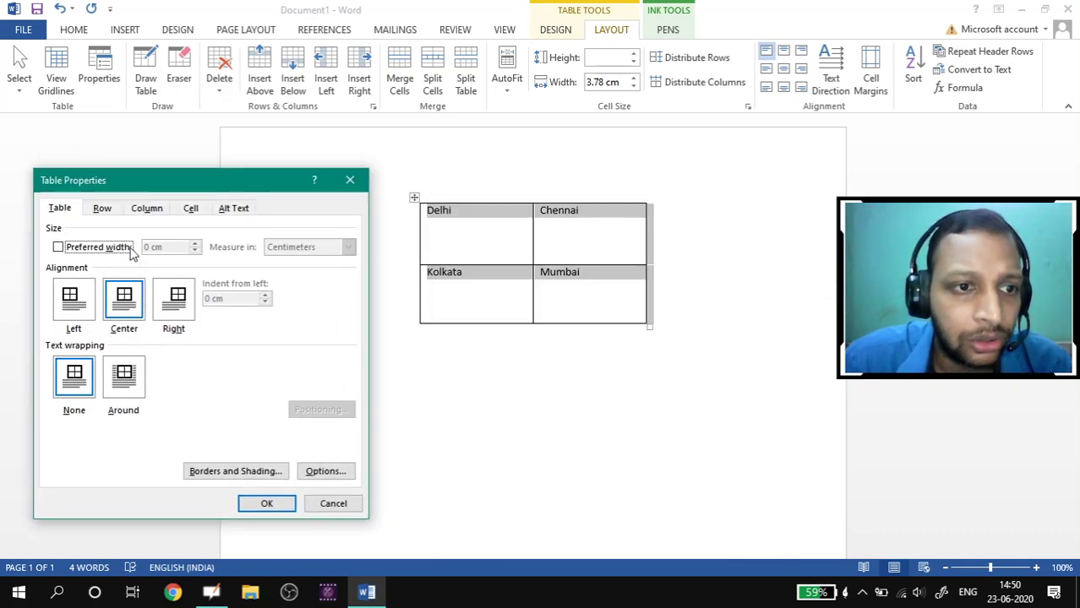
{"action": "left_click", "coordinate": [236, 211]}
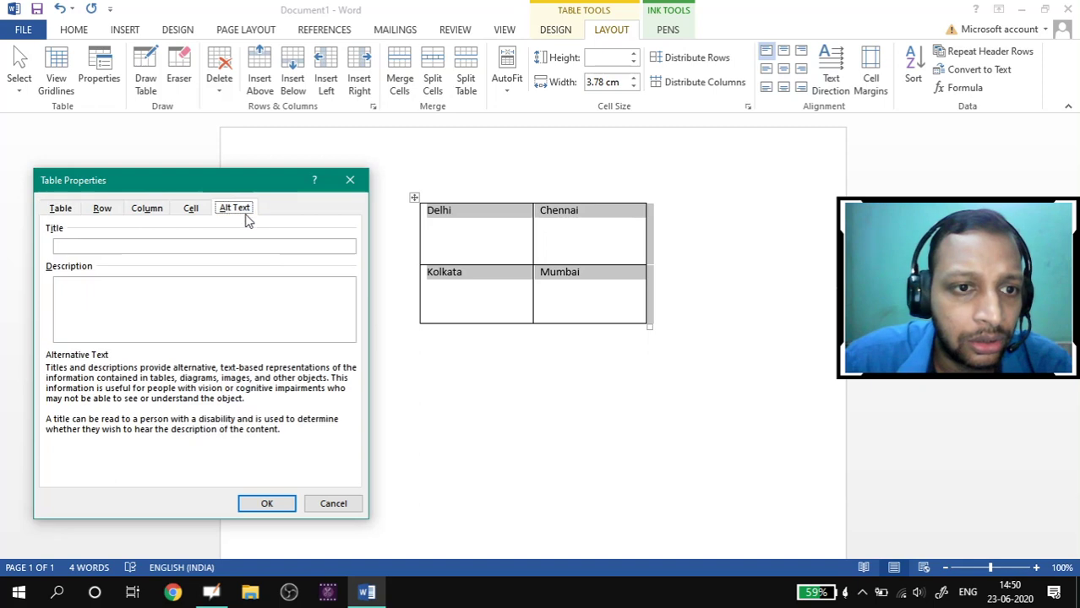
{"action": "left_click", "coordinate": [188, 213]}
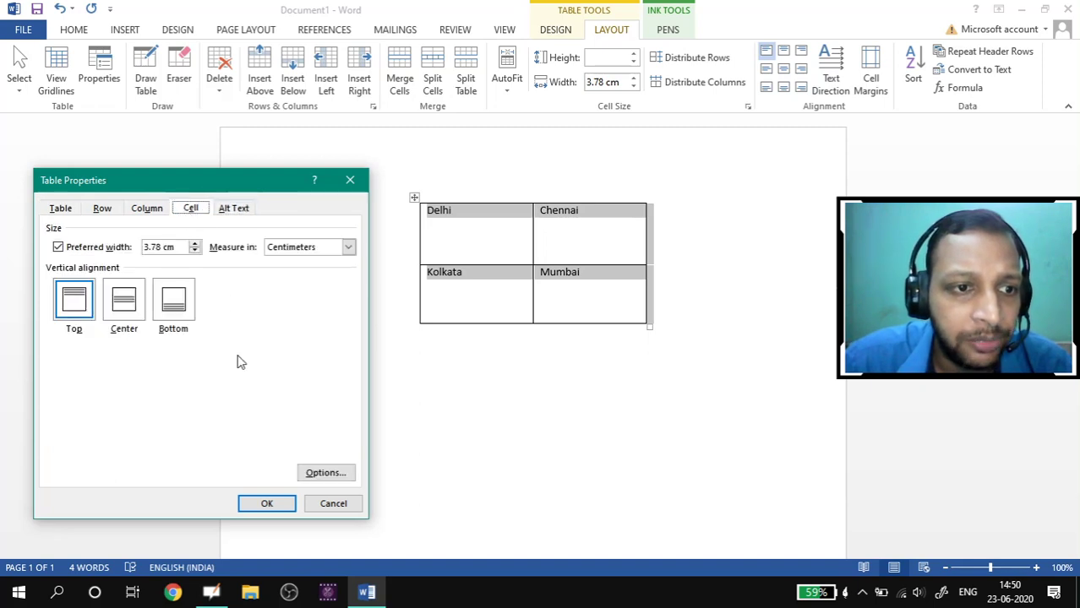
{"action": "left_click", "coordinate": [150, 213]}
{"action": "left_click", "coordinate": [101, 211]}
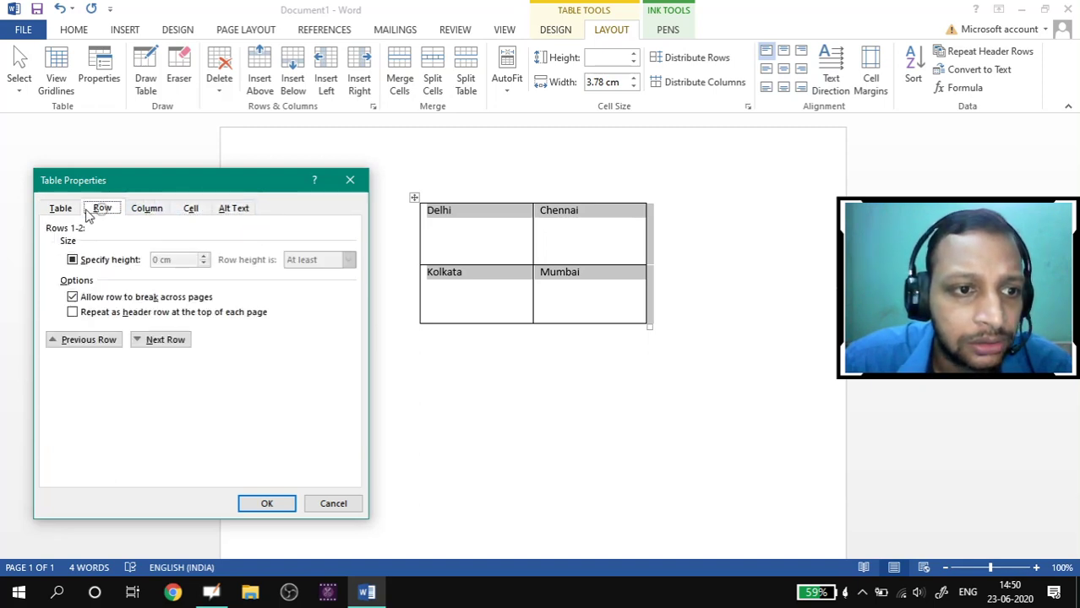
{"action": "left_click", "coordinate": [60, 212]}
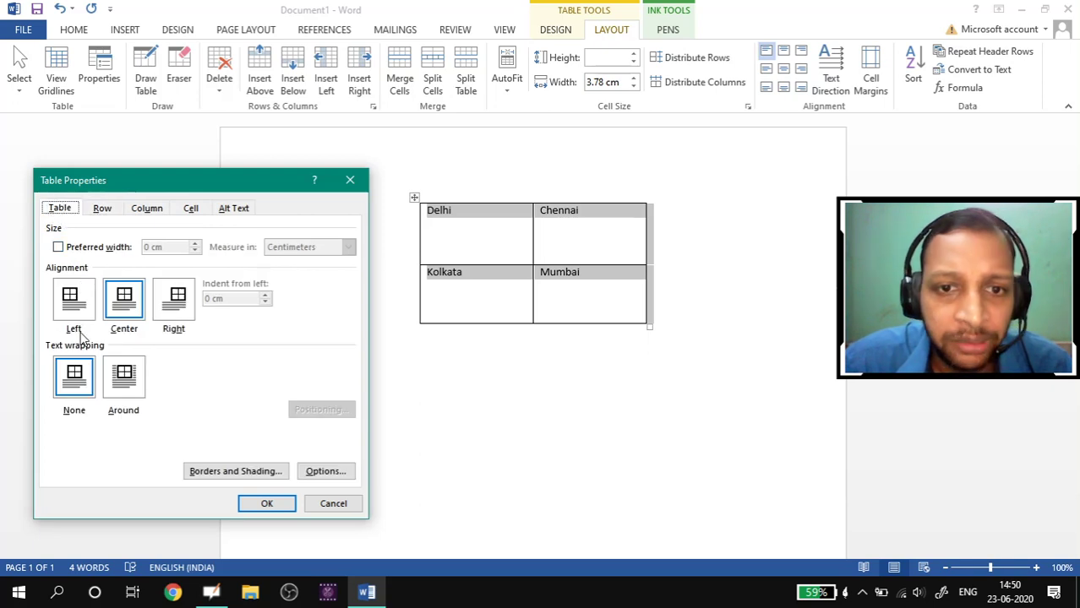
{"action": "left_click", "coordinate": [172, 313]}
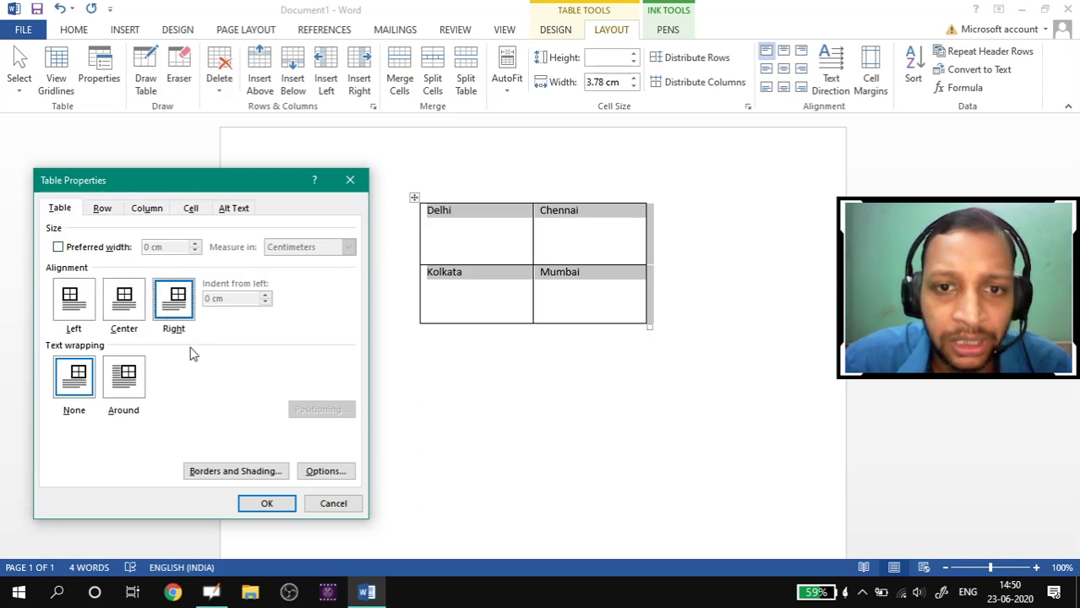
{"action": "left_click", "coordinate": [267, 504]}
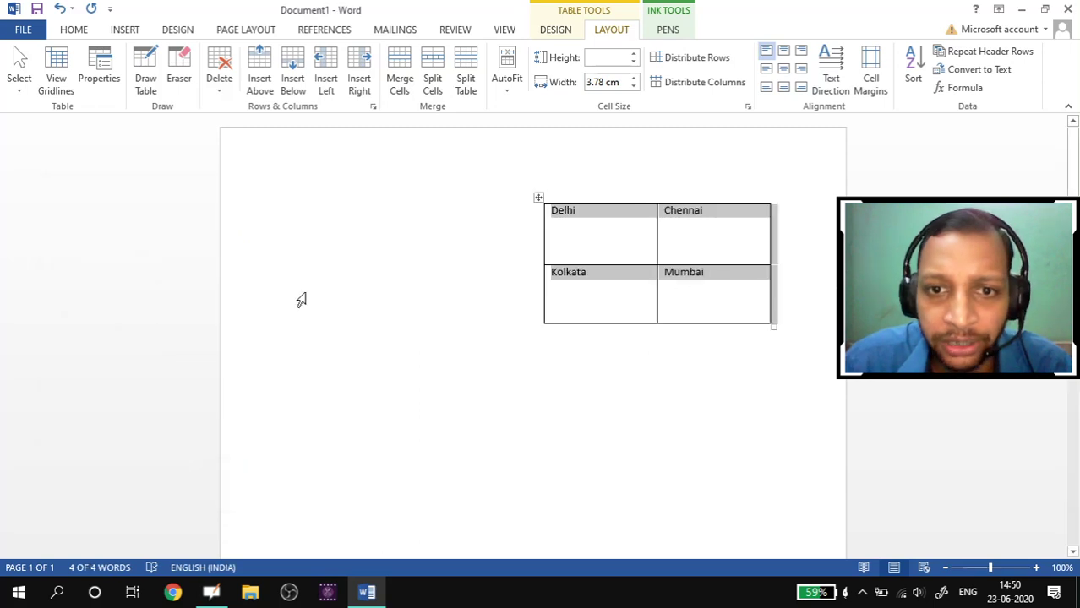
Set the selected city table's alignment to Left in Table Properties.
{"action": "left_click", "coordinate": [102, 78]}
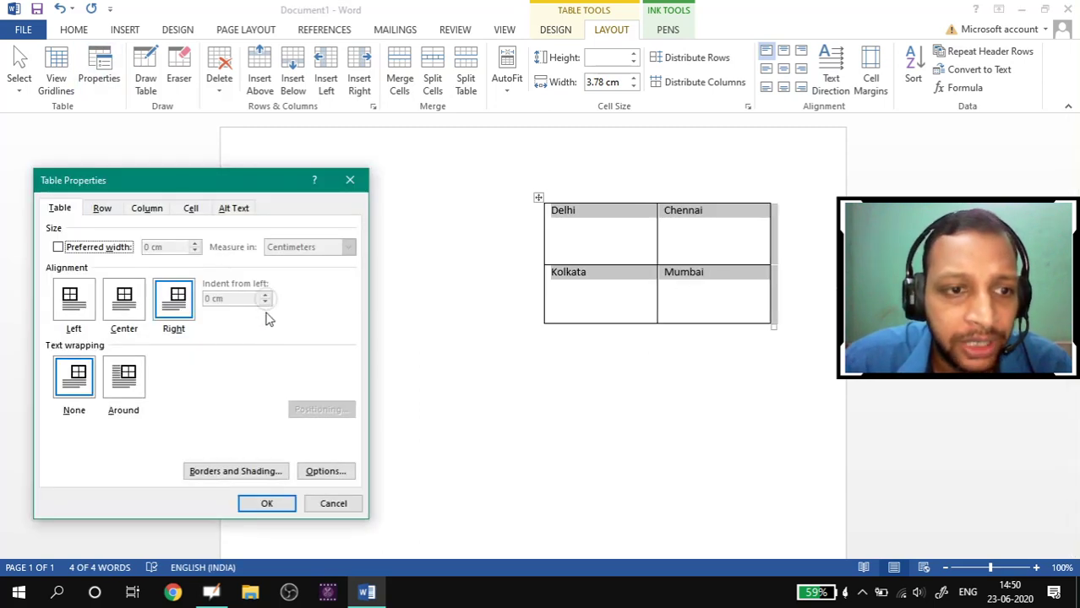
{"action": "left_click", "coordinate": [74, 302]}
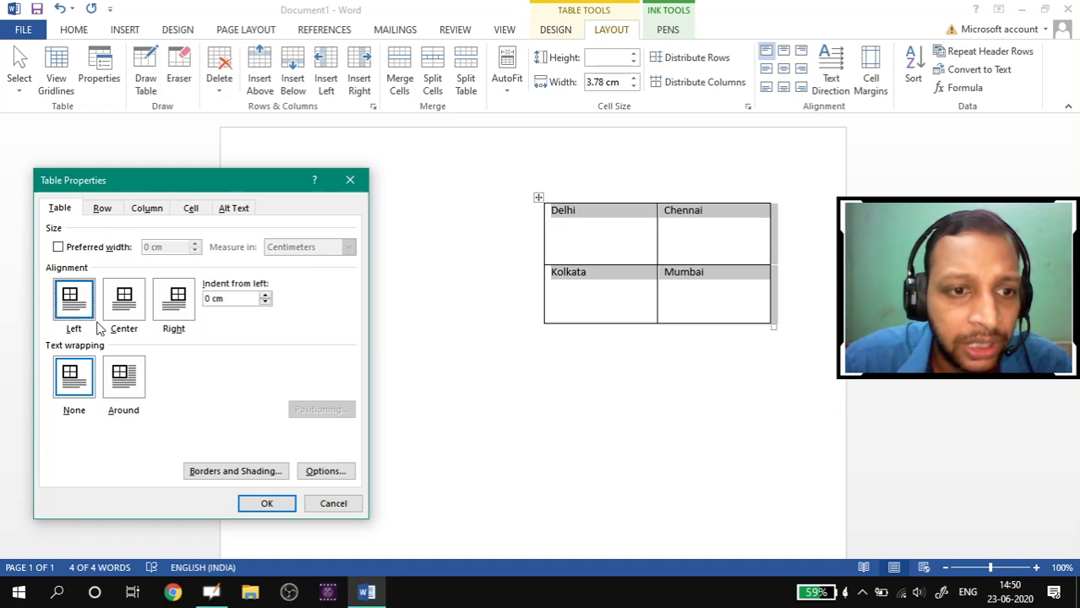
{"action": "left_click", "coordinate": [266, 503]}
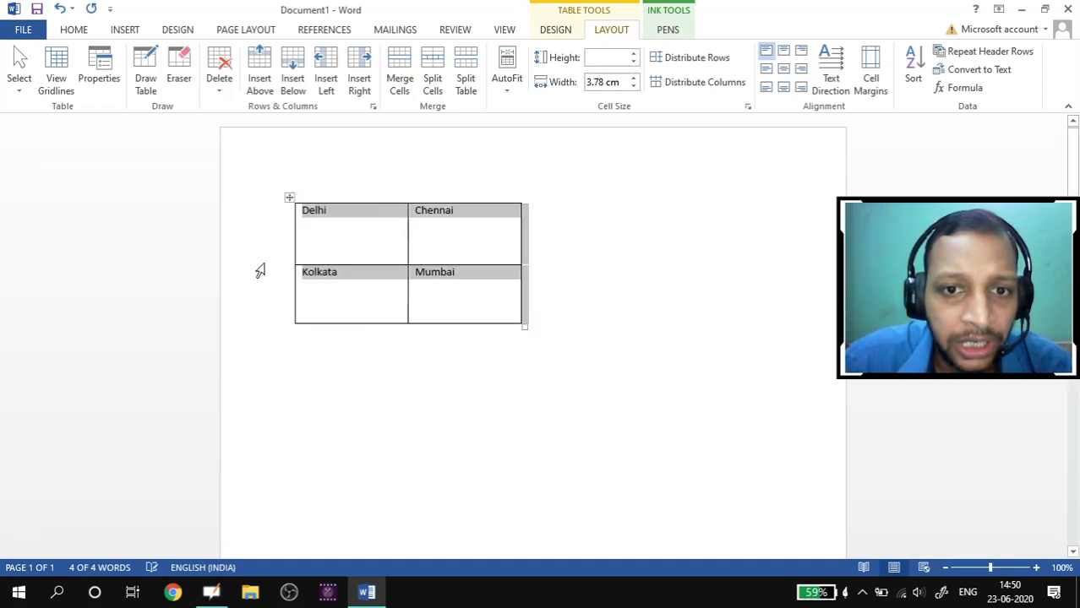
Give the left-aligned table an indent from left of 3 cm in Table Properties.
{"action": "left_click", "coordinate": [99, 76]}
{"action": "left_click_drag", "start_coordinate": [242, 184], "coordinate": [734, 205]}
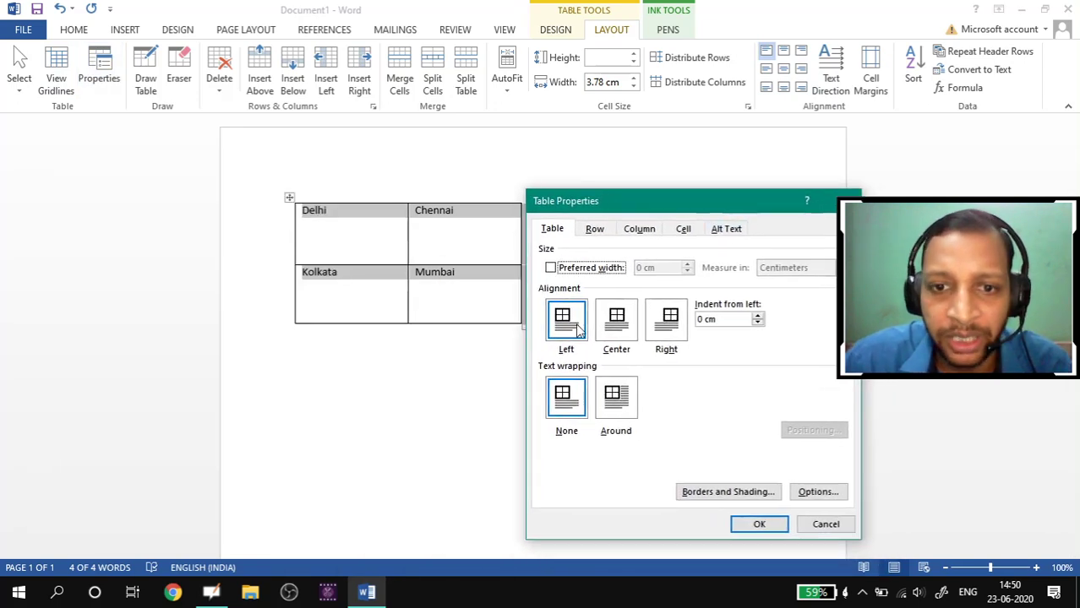
{"action": "double_click", "coordinate": [704, 319]}
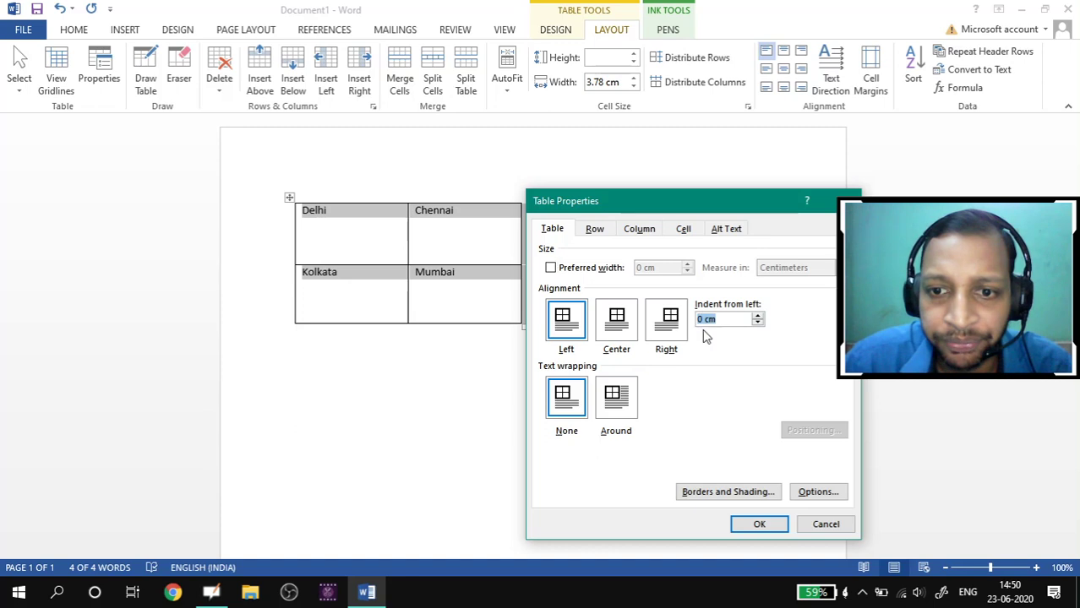
{"action": "type", "text": "3"}
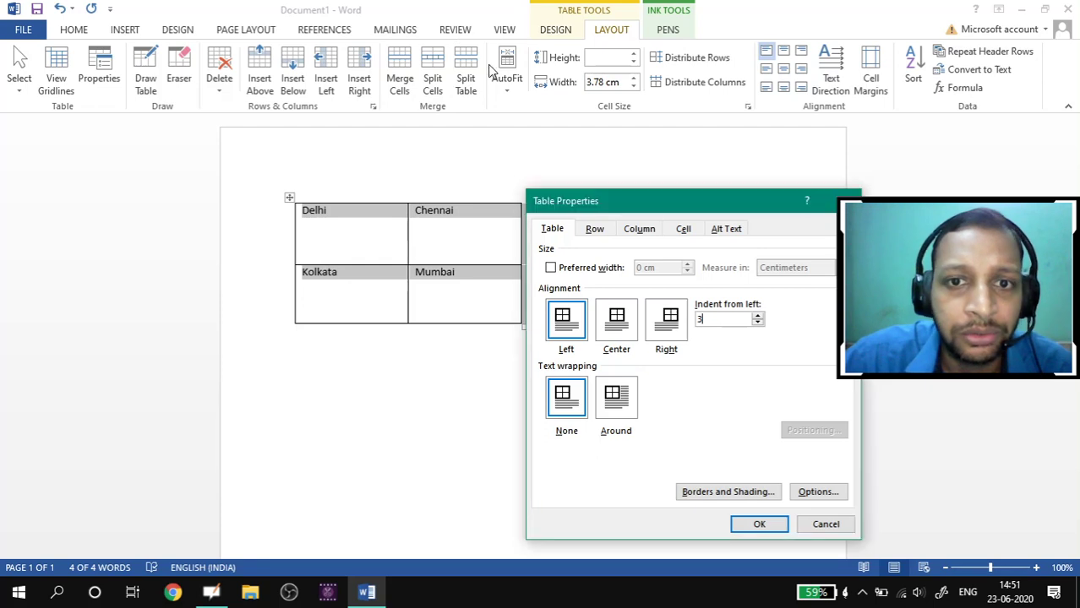
{"action": "left_click", "coordinate": [758, 524]}
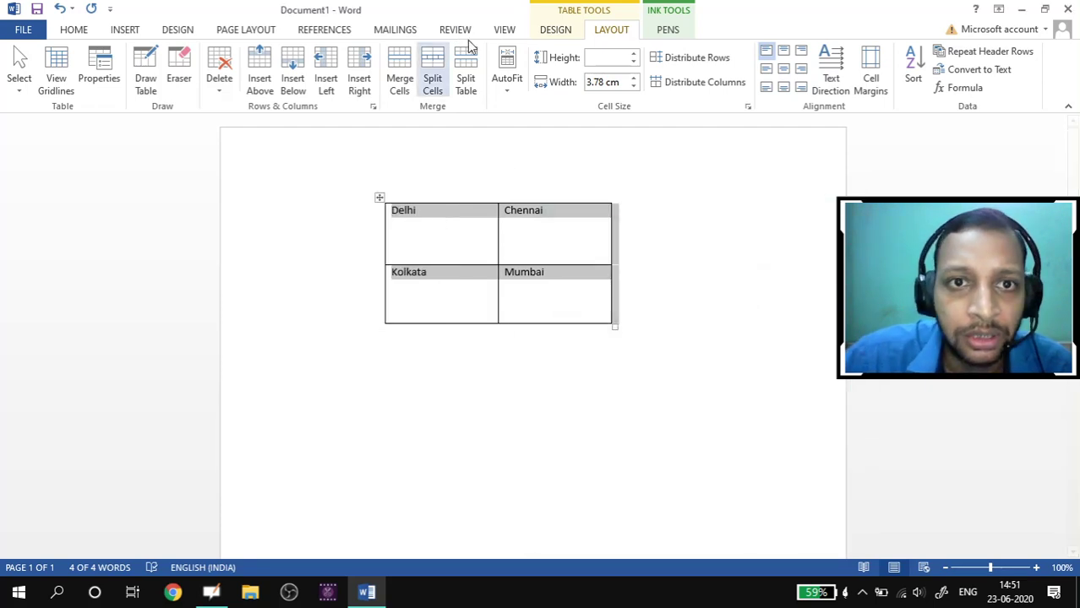
Display the ruler around the document page for checking the table's indent.
{"action": "left_click", "coordinate": [505, 31]}
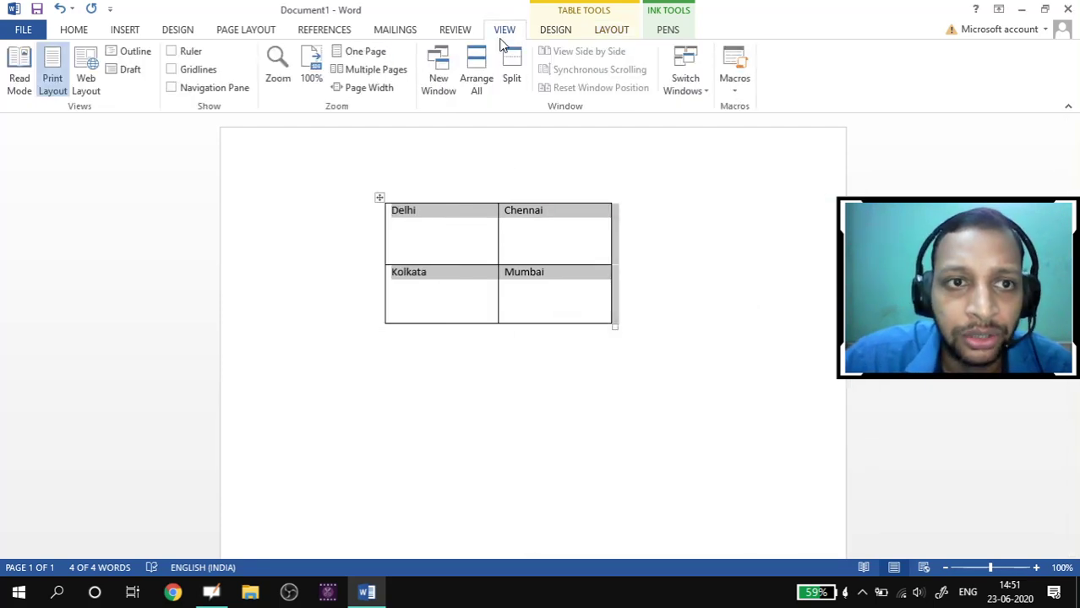
{"action": "left_click", "coordinate": [173, 52]}
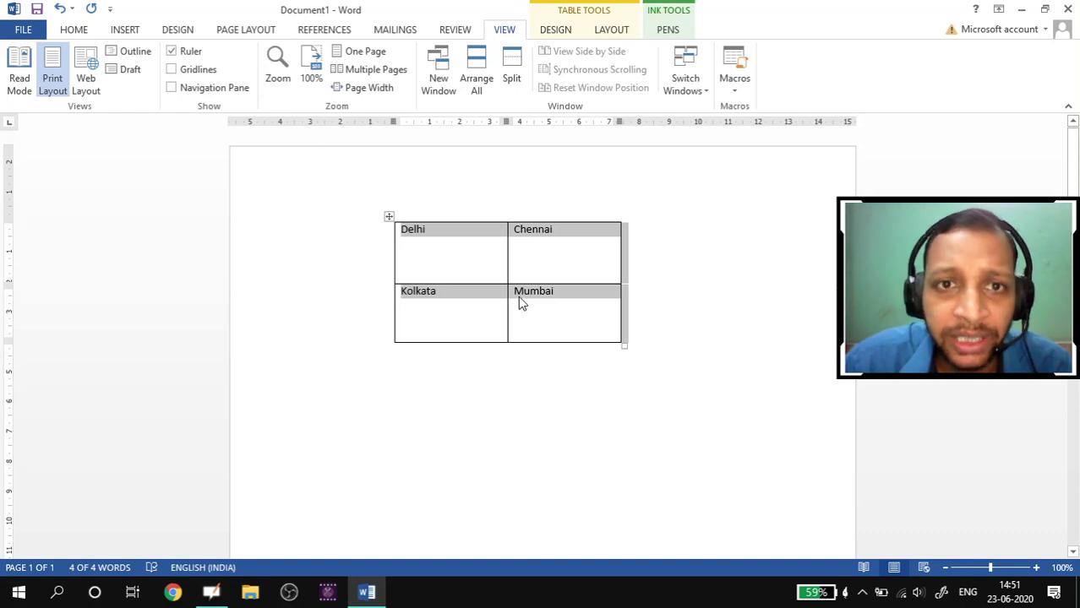
Try top-left and top-center cell alignment on the selected table's text, and settle on Align Center for all four cells.
{"action": "left_click", "coordinate": [613, 32]}
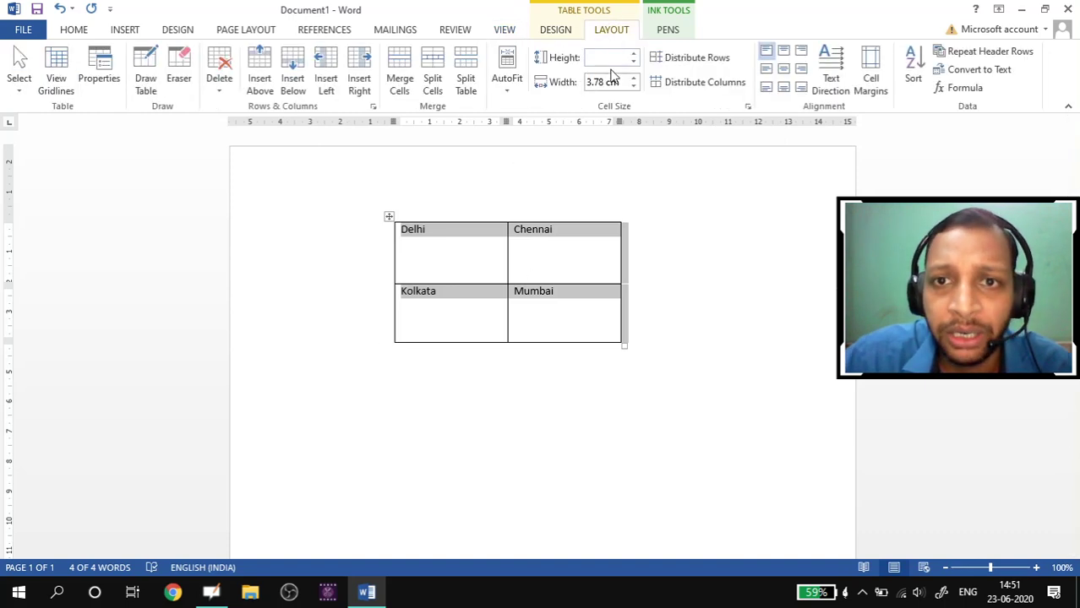
{"action": "left_click", "coordinate": [784, 69]}
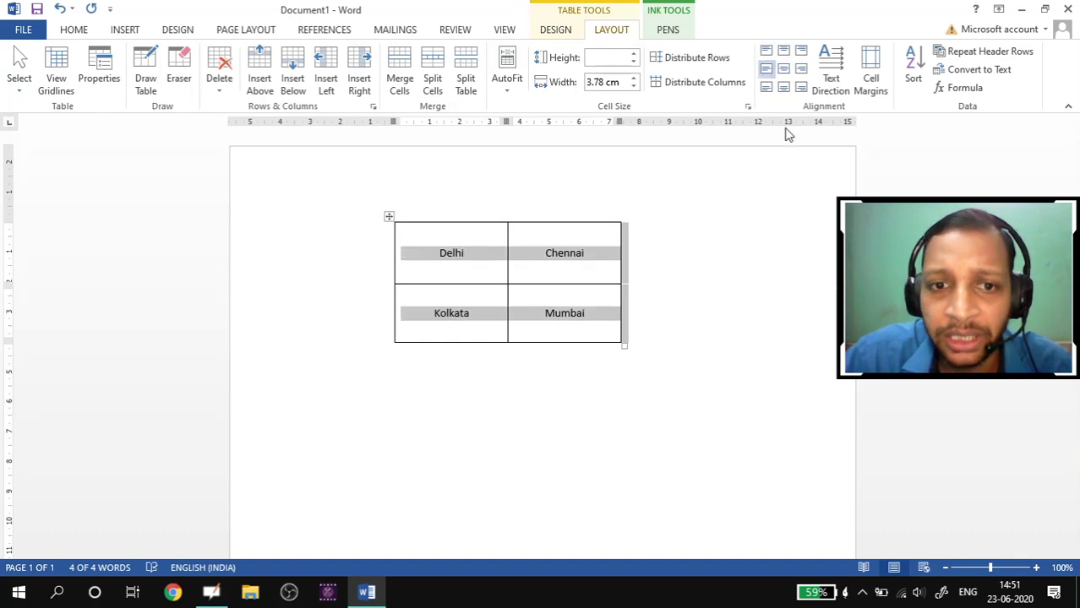
{"action": "left_click", "coordinate": [766, 53]}
{"action": "left_click", "coordinate": [784, 52]}
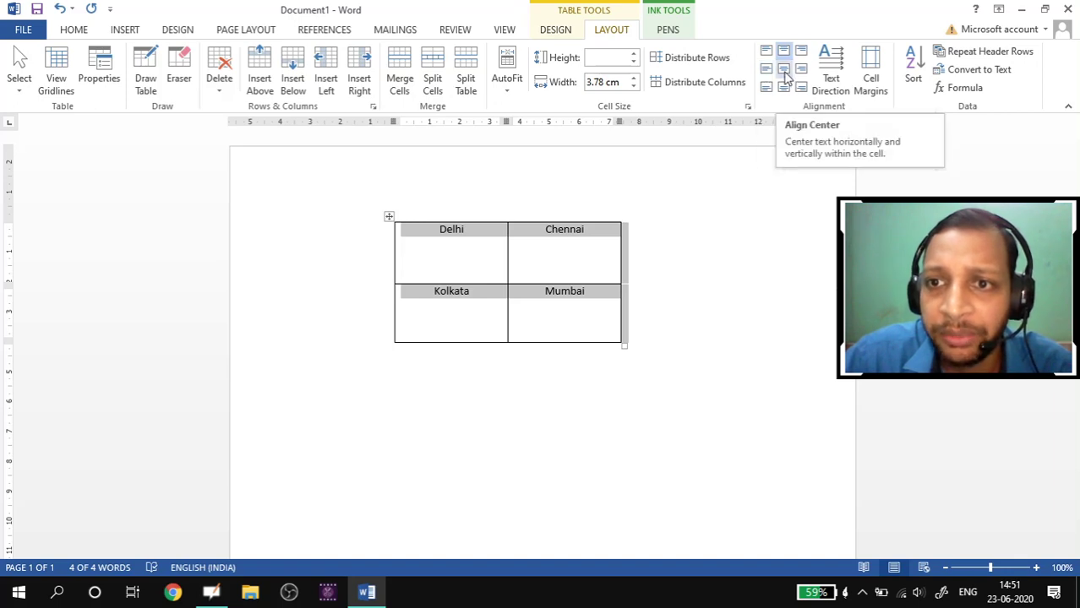
{"action": "left_click", "coordinate": [783, 71]}
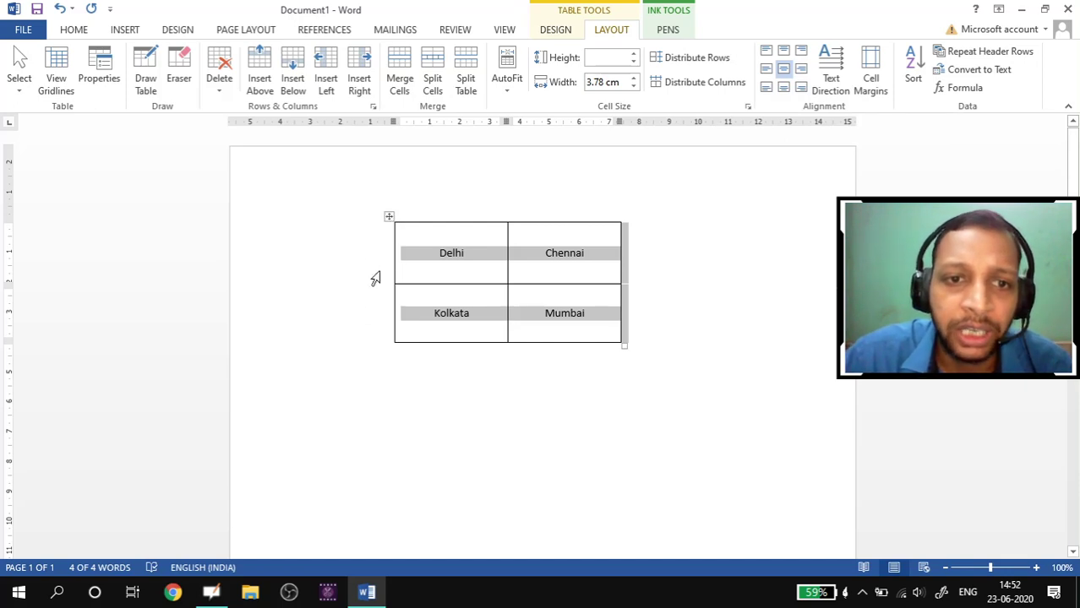
Set the city table's alignment to Center in Table Properties.
{"action": "left_click", "coordinate": [99, 78]}
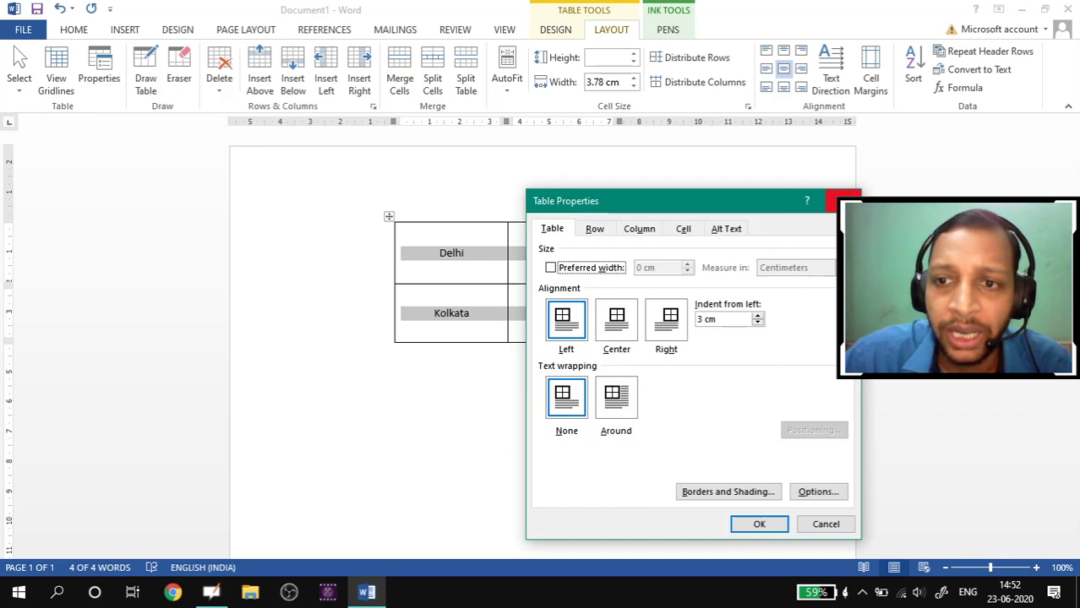
{"action": "left_click", "coordinate": [846, 201]}
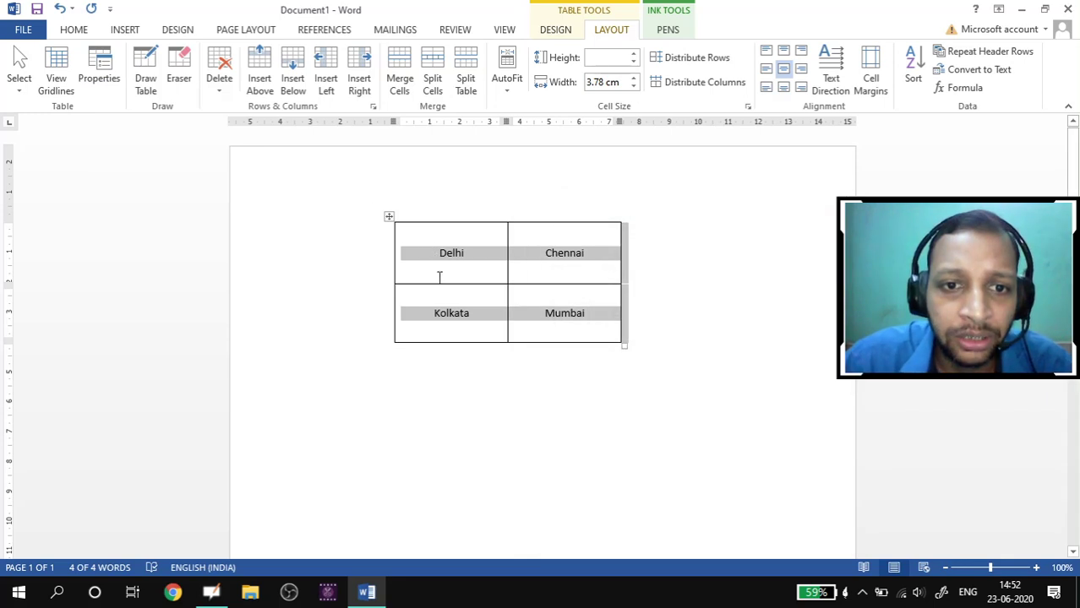
{"action": "left_click", "coordinate": [431, 274]}
{"action": "right_click", "coordinate": [421, 251]}
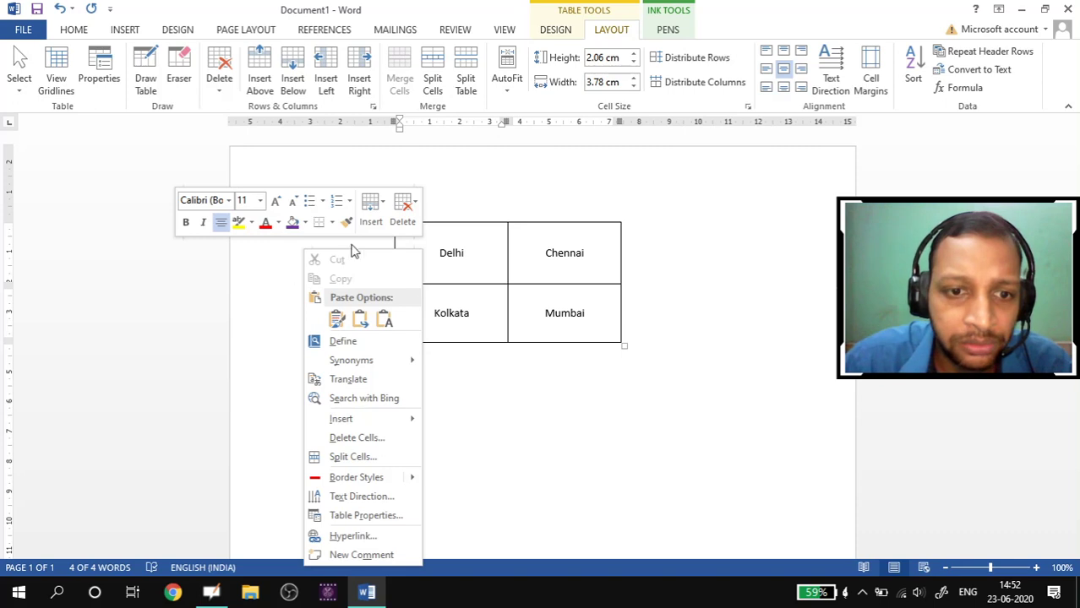
{"action": "left_click", "coordinate": [372, 516]}
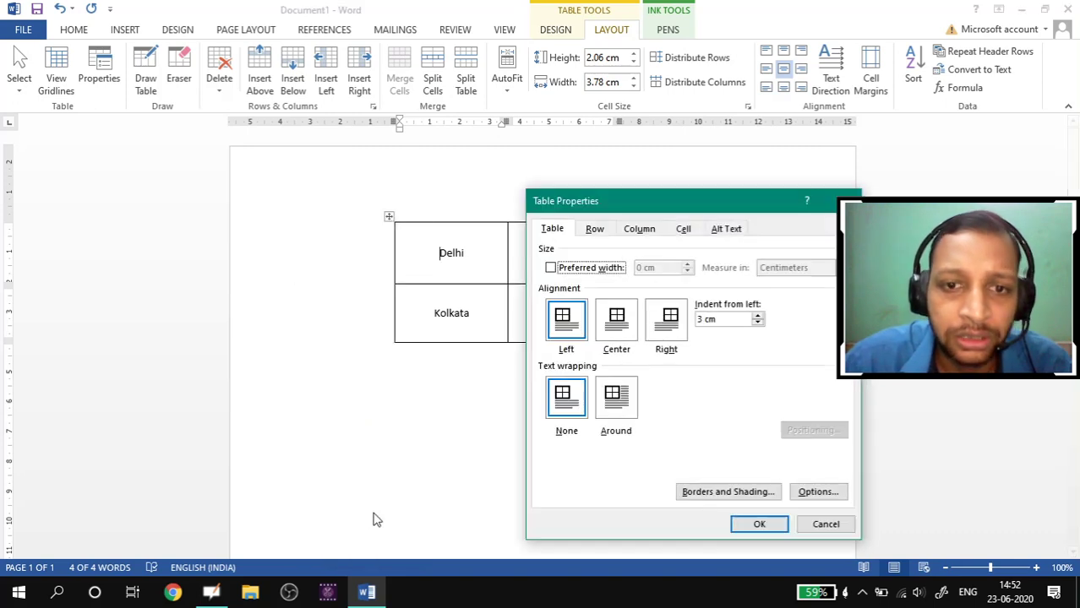
{"action": "left_click_drag", "start_coordinate": [627, 202], "coordinate": [136, 209]}
{"action": "left_click", "coordinate": [119, 345]}
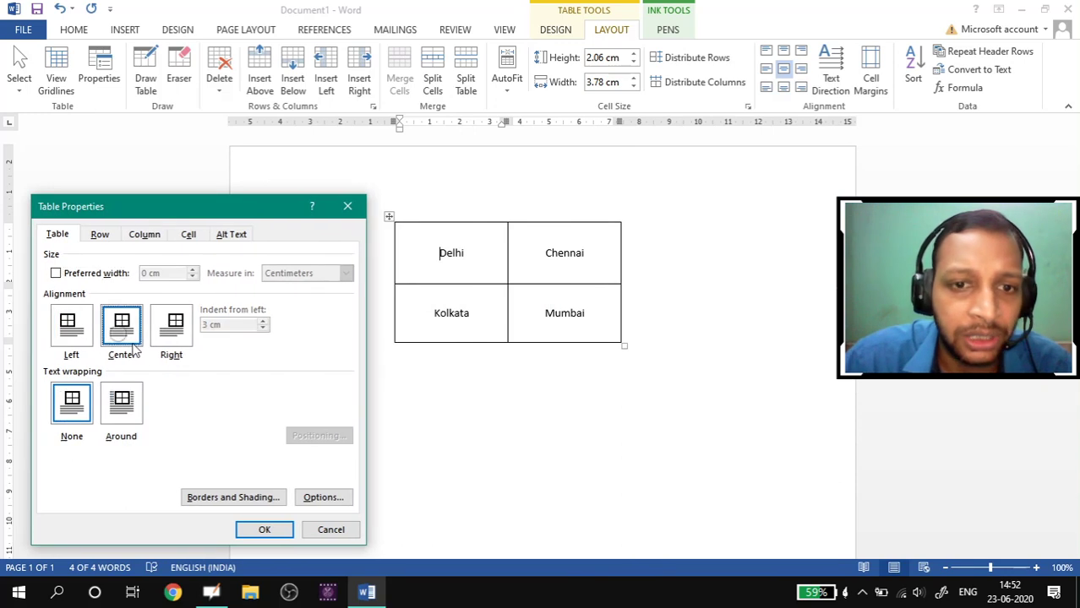
{"action": "left_click", "coordinate": [262, 529]}
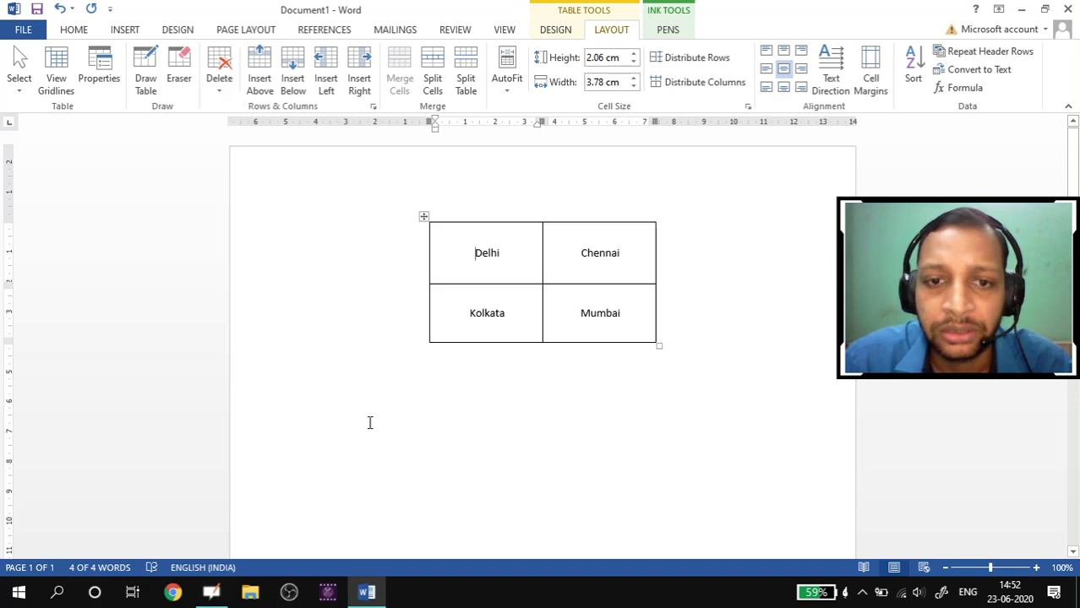
Switch to OpenBoard and bring up the textbook's next page, enlarged and positioned to read the Flashback section.
{"action": "key", "text": "alt+Tab"}
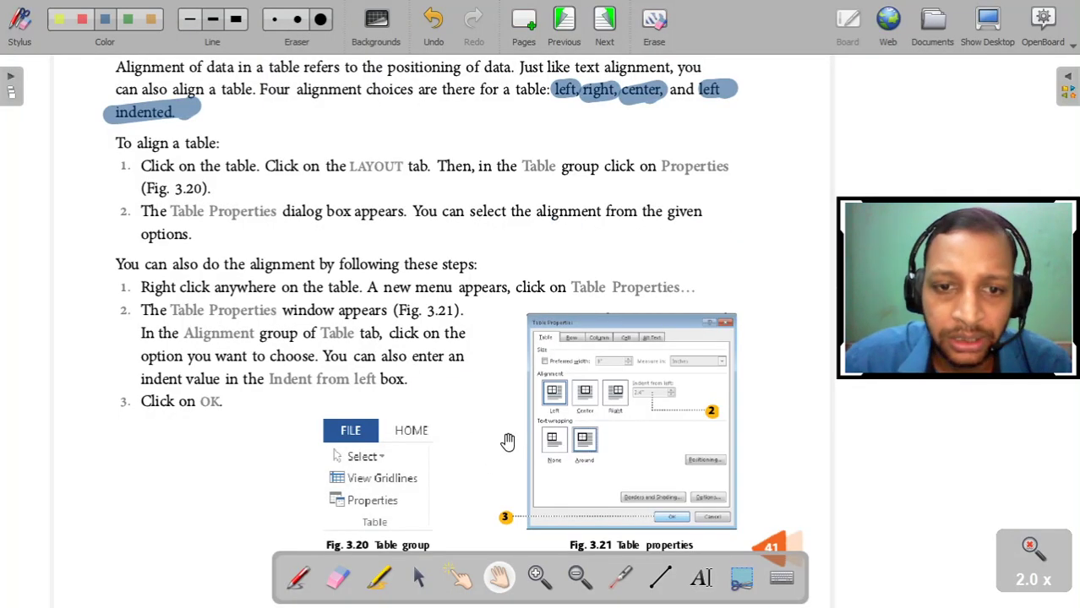
{"action": "key", "text": "Page_Down"}
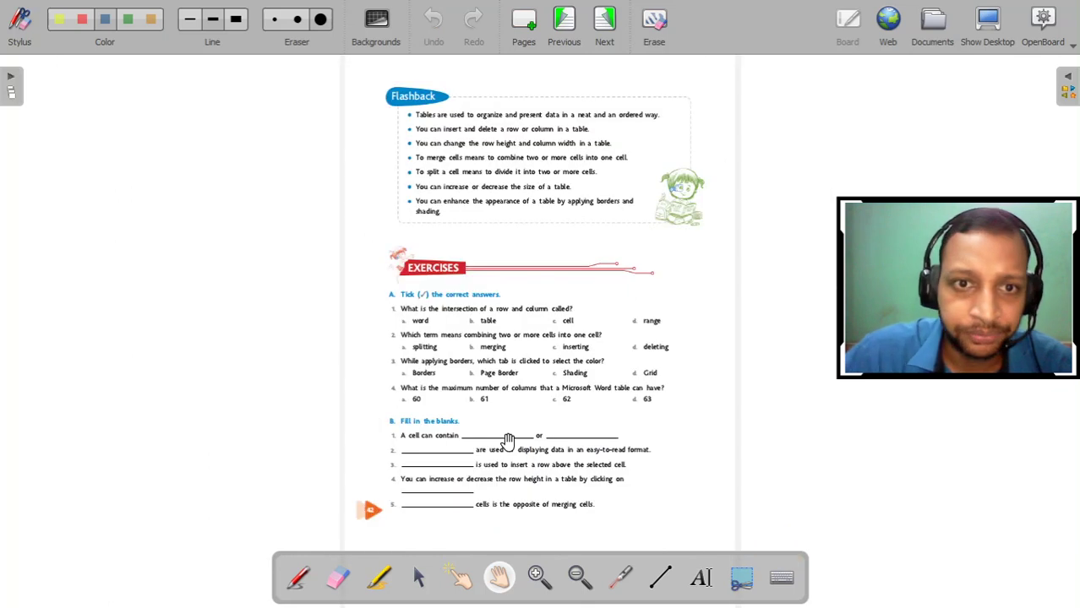
{"action": "left_click", "coordinate": [540, 576]}
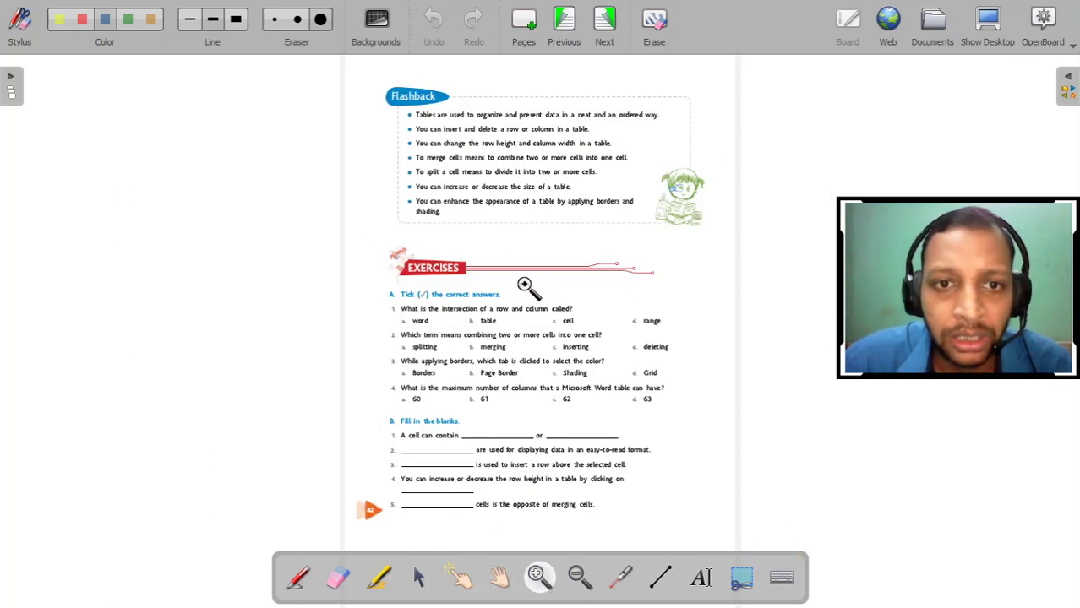
{"action": "left_click", "coordinate": [545, 282]}
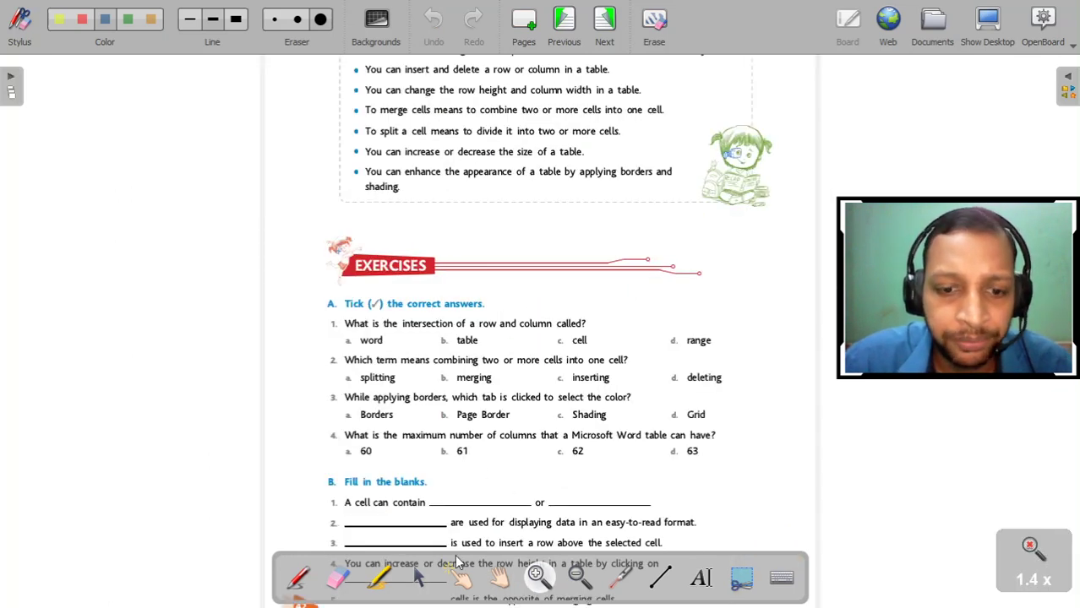
{"action": "left_click", "coordinate": [499, 579]}
{"action": "left_click_drag", "start_coordinate": [486, 291], "coordinate": [451, 355]}
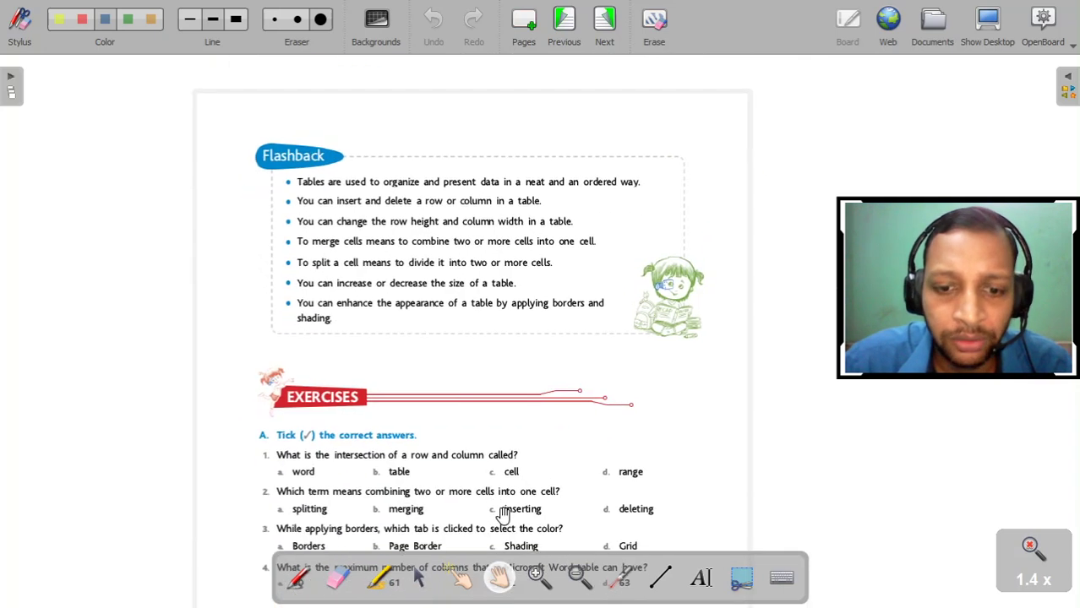